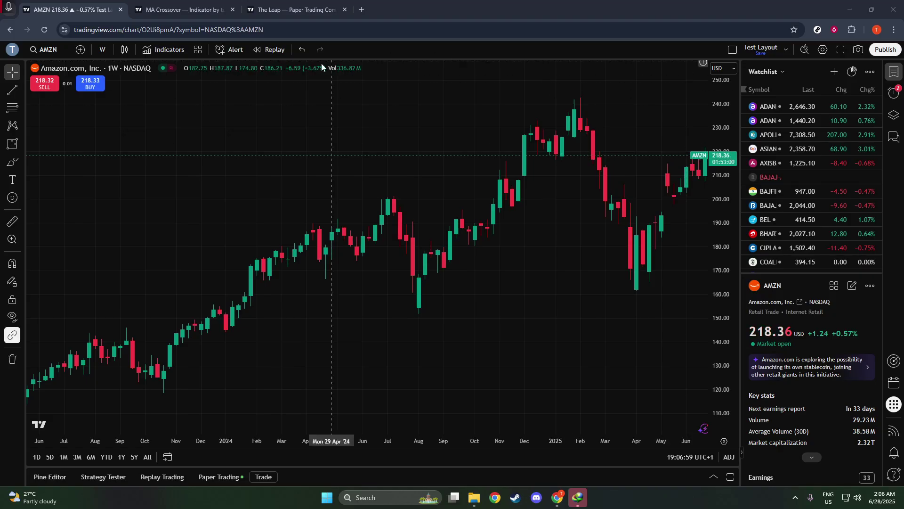
# Step: Add Relative Strength Index from the indicator search to the AMZN weekly chart
pyautogui.click(149, 50)
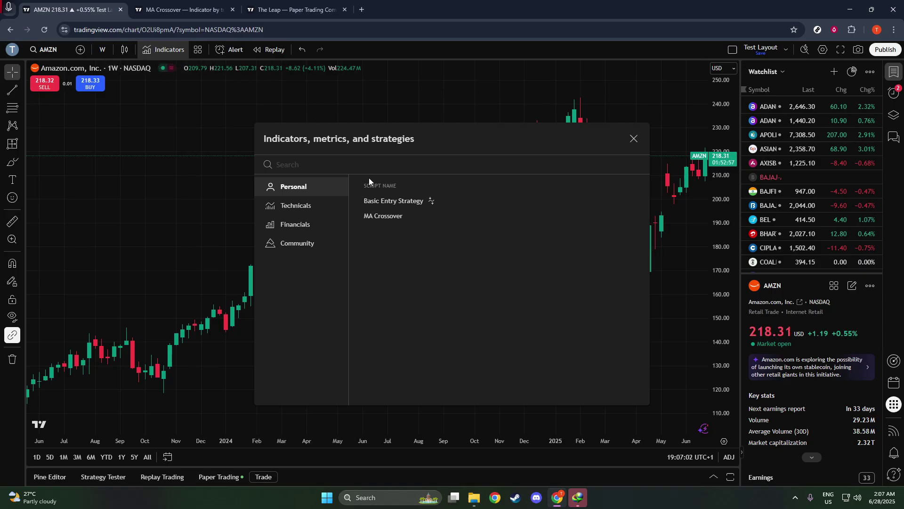
pyautogui.write('rsi')
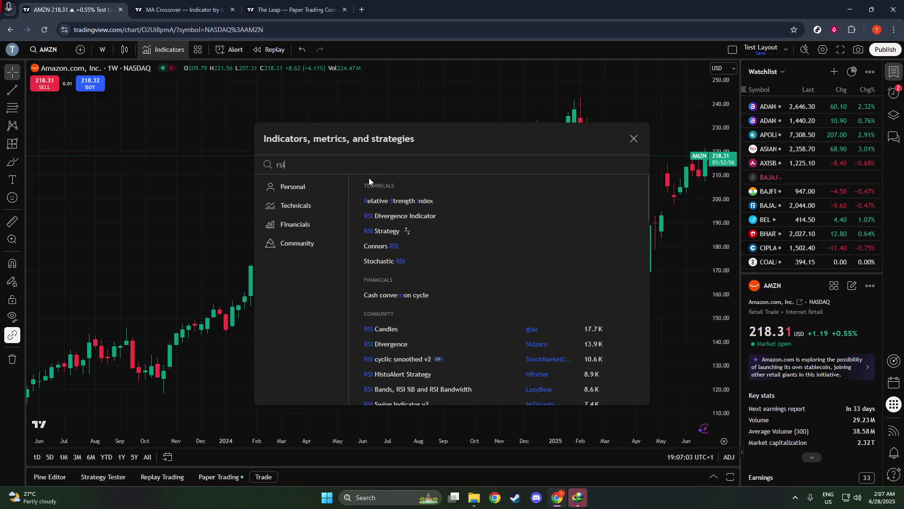
pyautogui.click(401, 201)
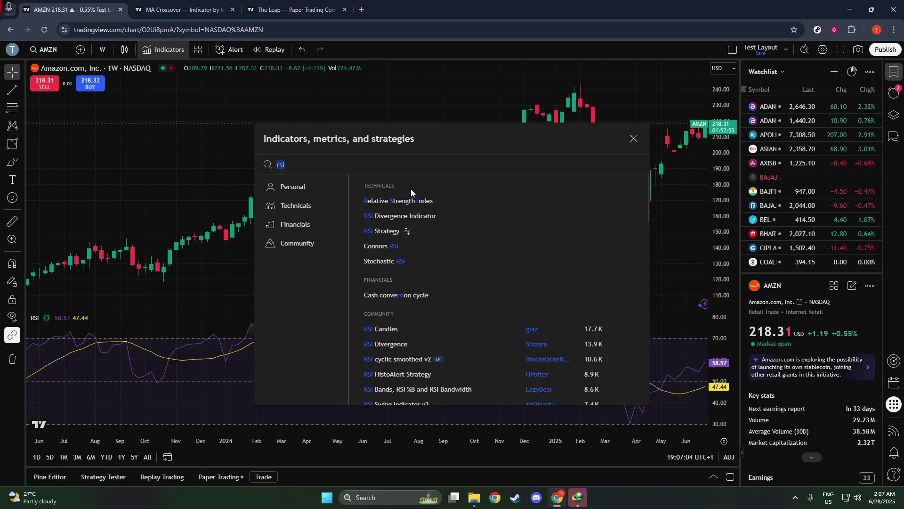
pyautogui.click(634, 138)
pyautogui.moveTo(35, 318)
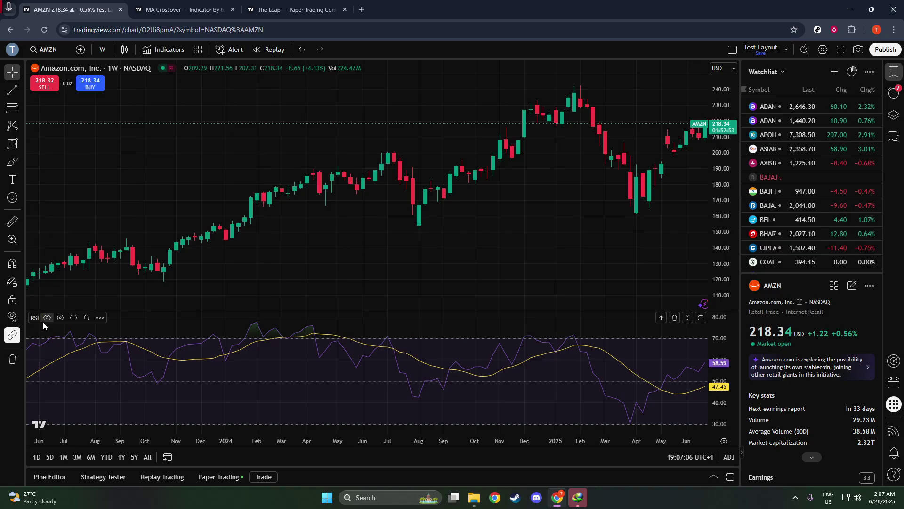
# Step: Open the RSI pane's source code in the Pine Editor
pyautogui.click(74, 316)
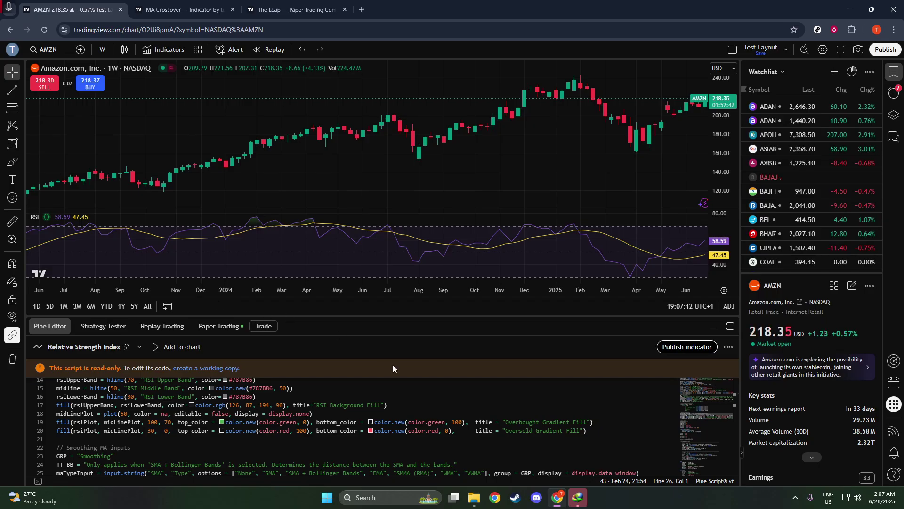
pyautogui.scroll(-3, 459, 395)
pyautogui.scroll(-3, 495, 403)
pyautogui.scroll(-3, 525, 404)
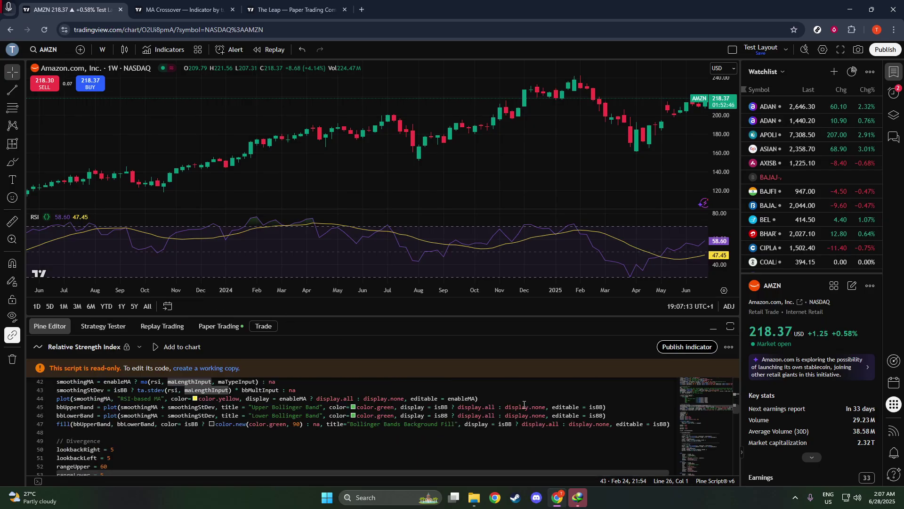
pyautogui.scroll(2, 524, 405)
pyautogui.scroll(2, 424, 396)
pyautogui.scroll(3, 318, 389)
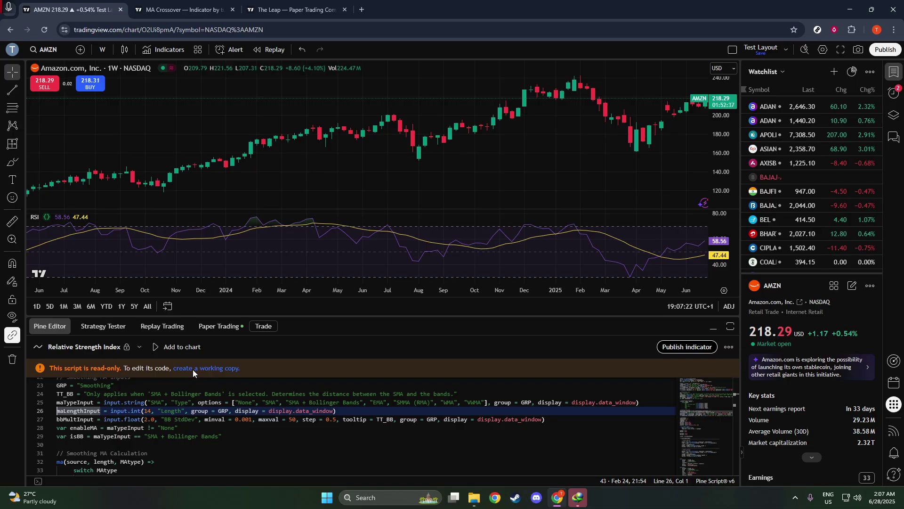
# Step: Create an editable untitled copy of the RSI code and show its script menu
pyautogui.click(193, 370)
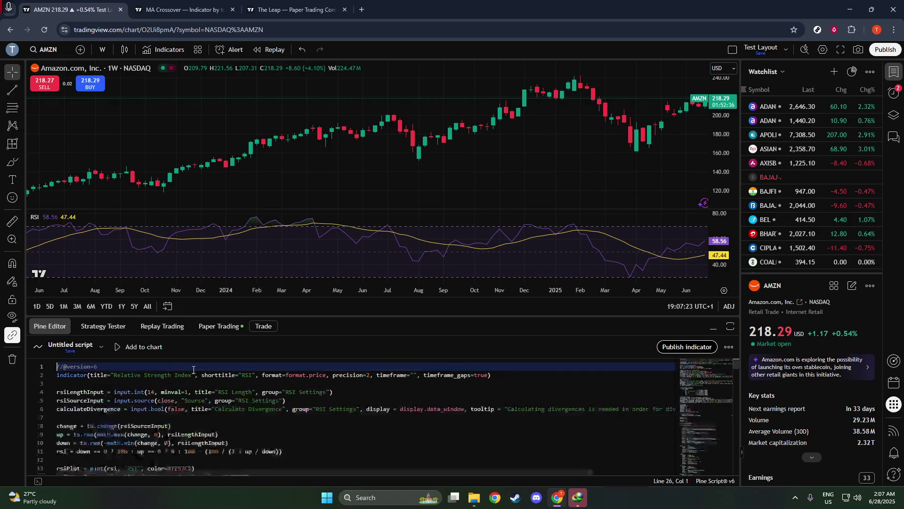
pyautogui.scroll(-3, 214, 375)
pyautogui.scroll(-3, 184, 371)
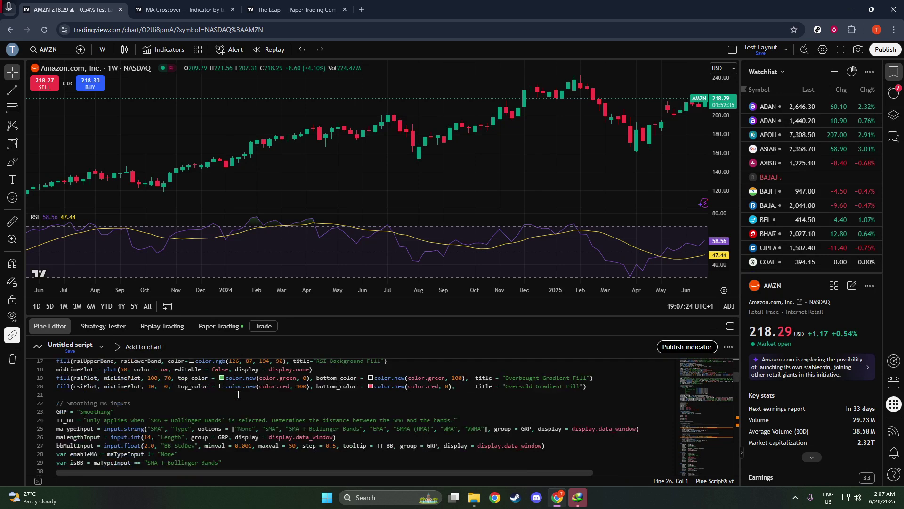
pyautogui.scroll(-2, 155, 366)
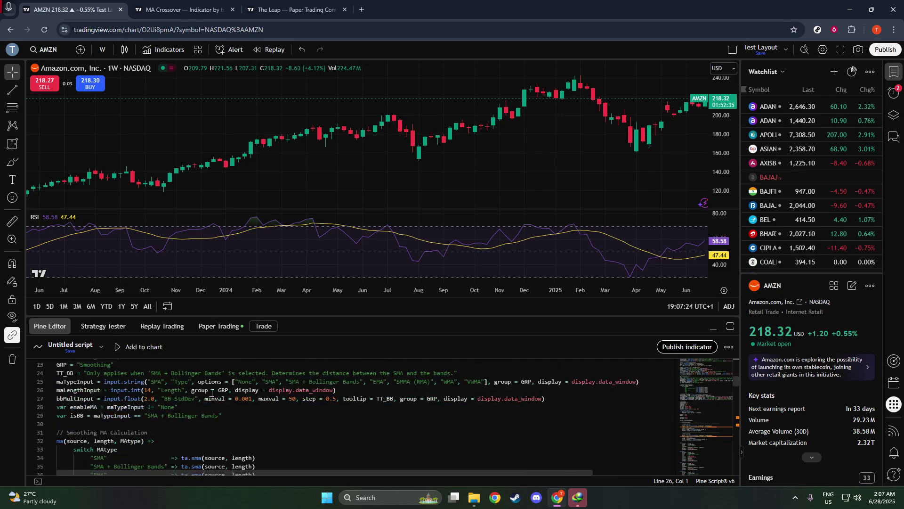
pyautogui.click(102, 351)
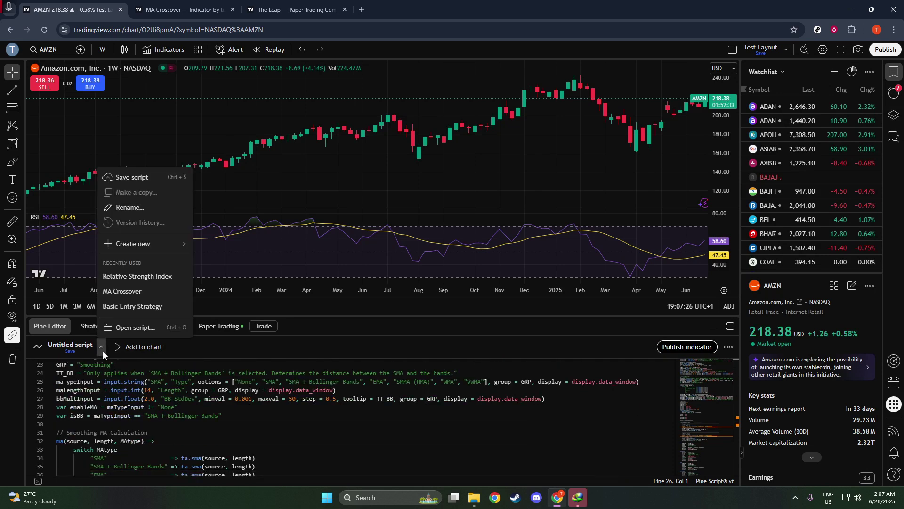
pyautogui.click(102, 351)
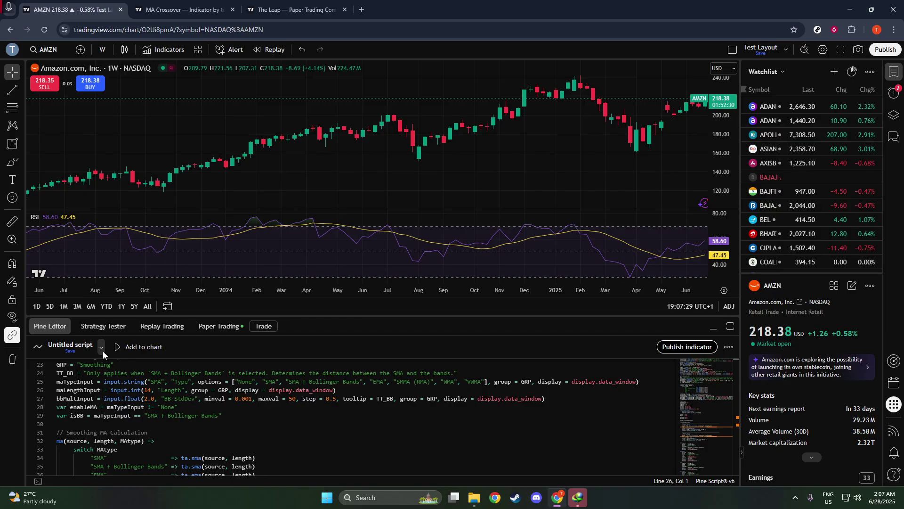
pyautogui.click(103, 351)
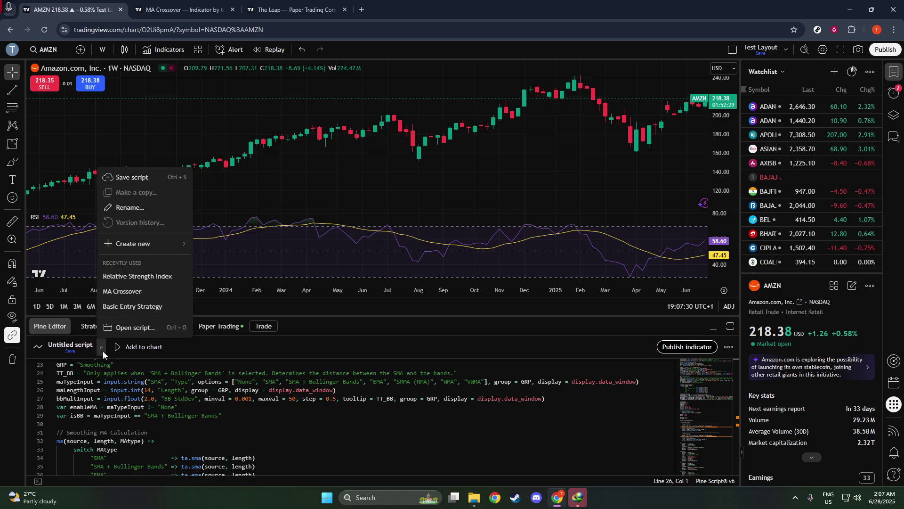
# Step: Save the working copy as 'Relative Strength Index Copy'
pyautogui.click(127, 182)
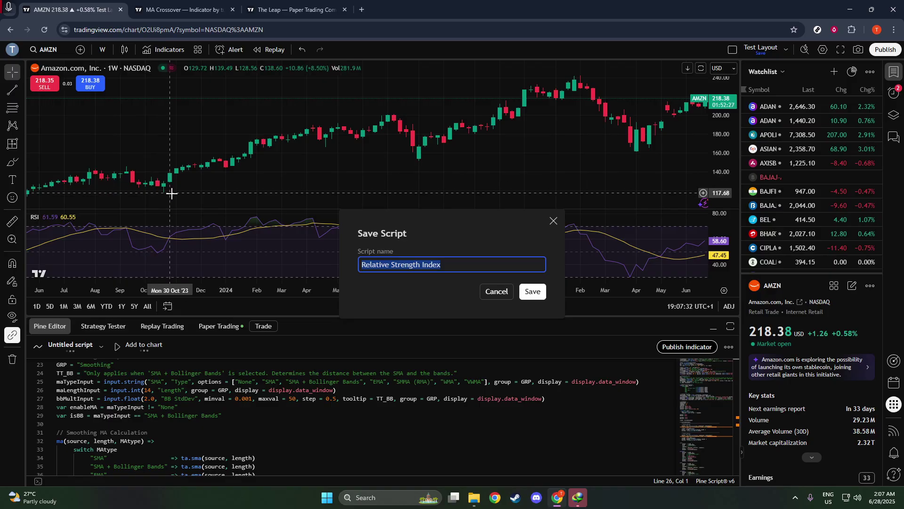
pyautogui.click(498, 268)
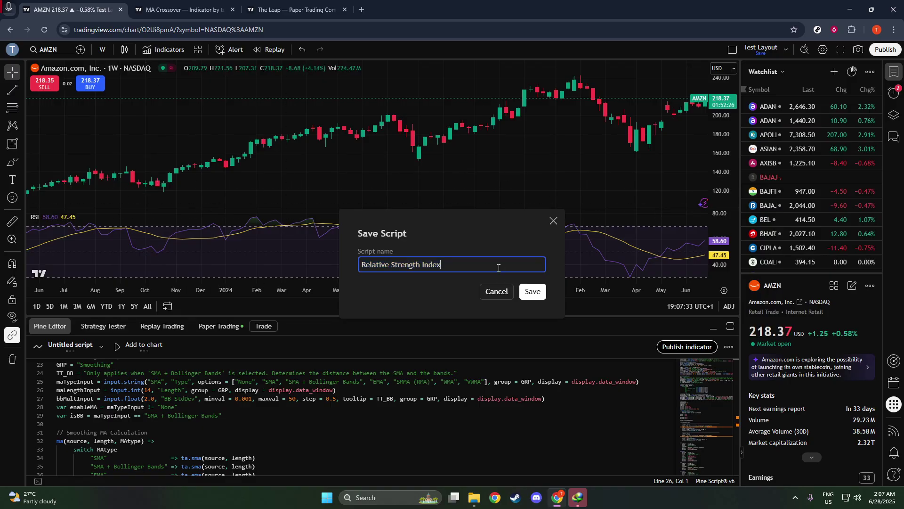
pyautogui.write('at')
pyautogui.write('i')
pyautogui.press('BackSpace')
pyautogui.press('BackSpace')
pyautogui.write('C')
pyautogui.write('opy')
pyautogui.click(529, 290)
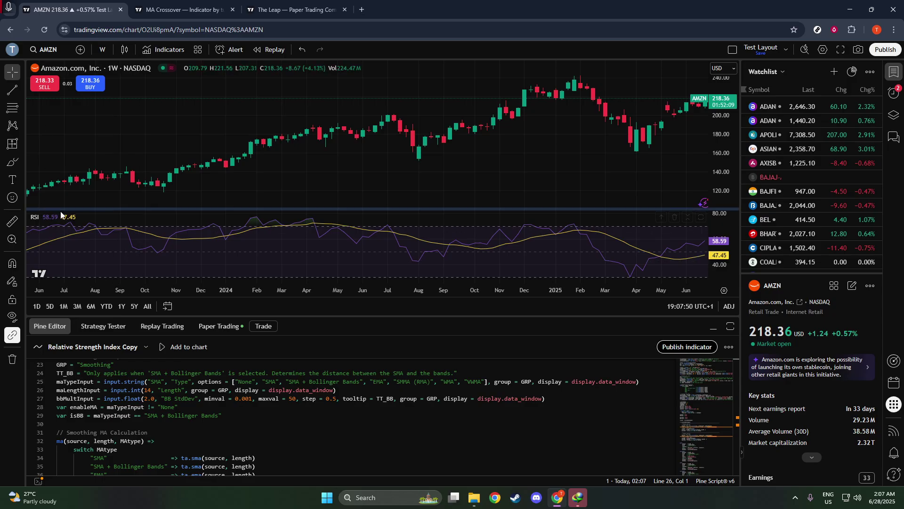
# Step: Add the 'Relative Strength Index Copy' script to the chart as a new pane
pyautogui.click(176, 347)
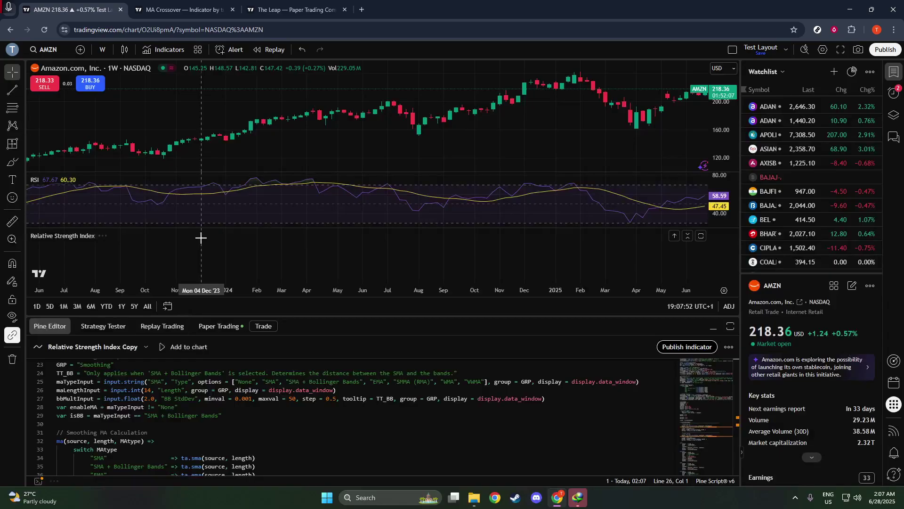